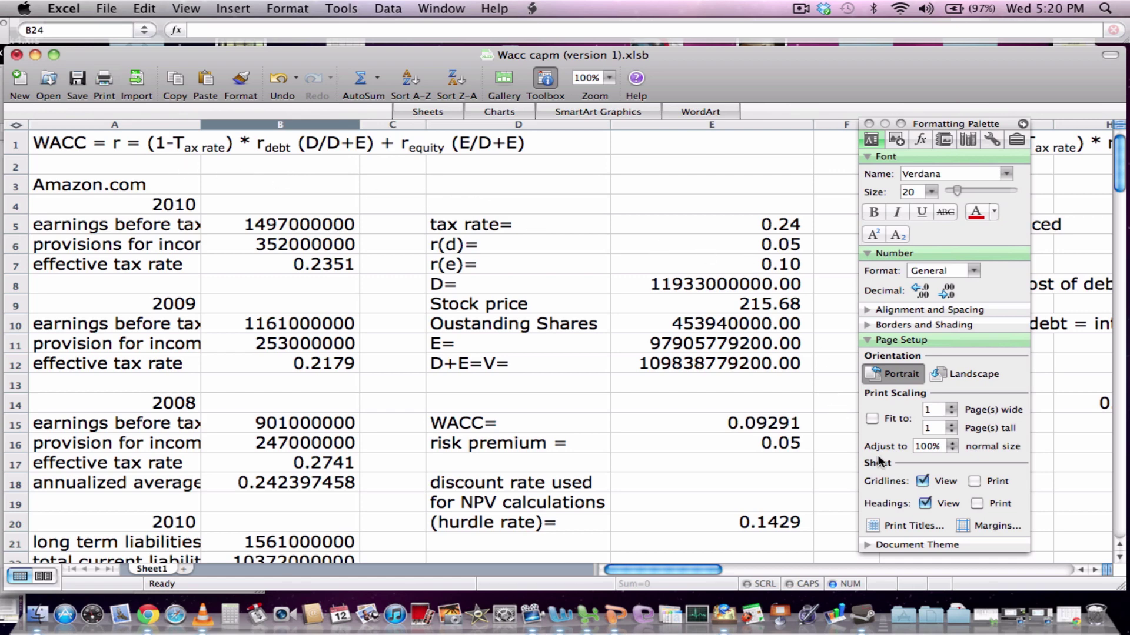
Switch to Chrome and examine income before taxes and provision for income taxes in Amazon's Form 10-K statements of operations
left_click(1074, 612)
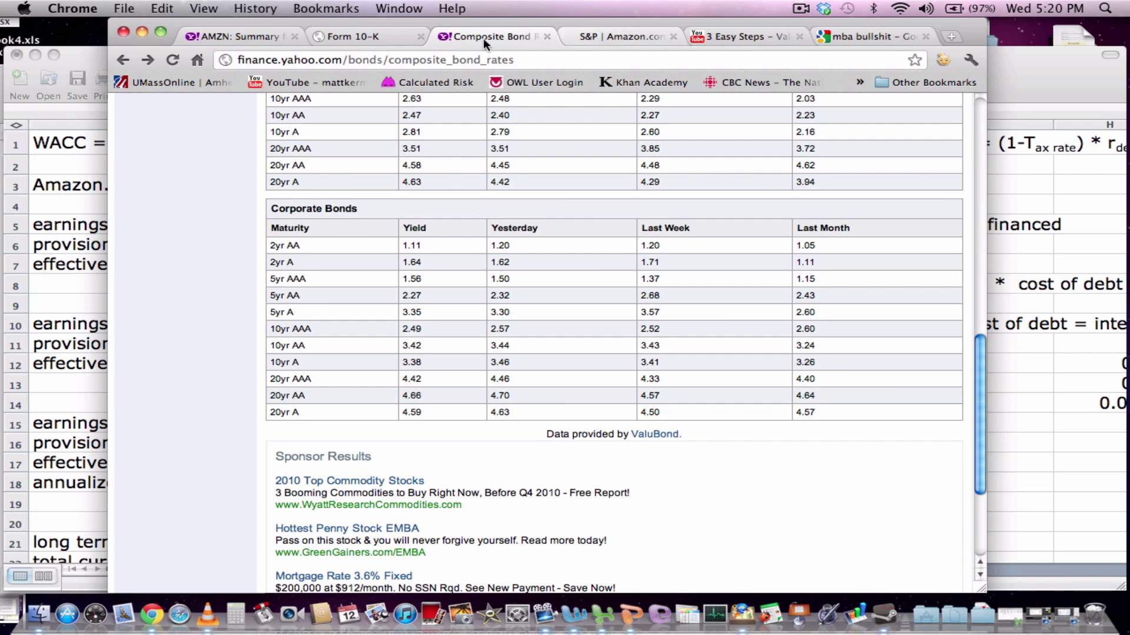
left_click(376, 34)
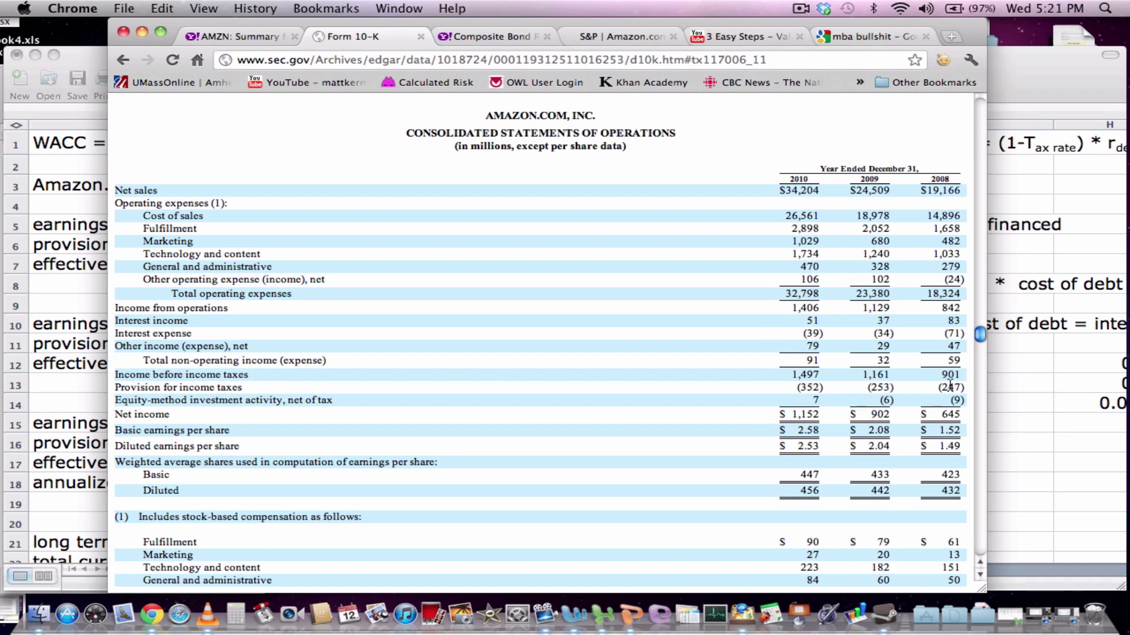
left_click(141, 33)
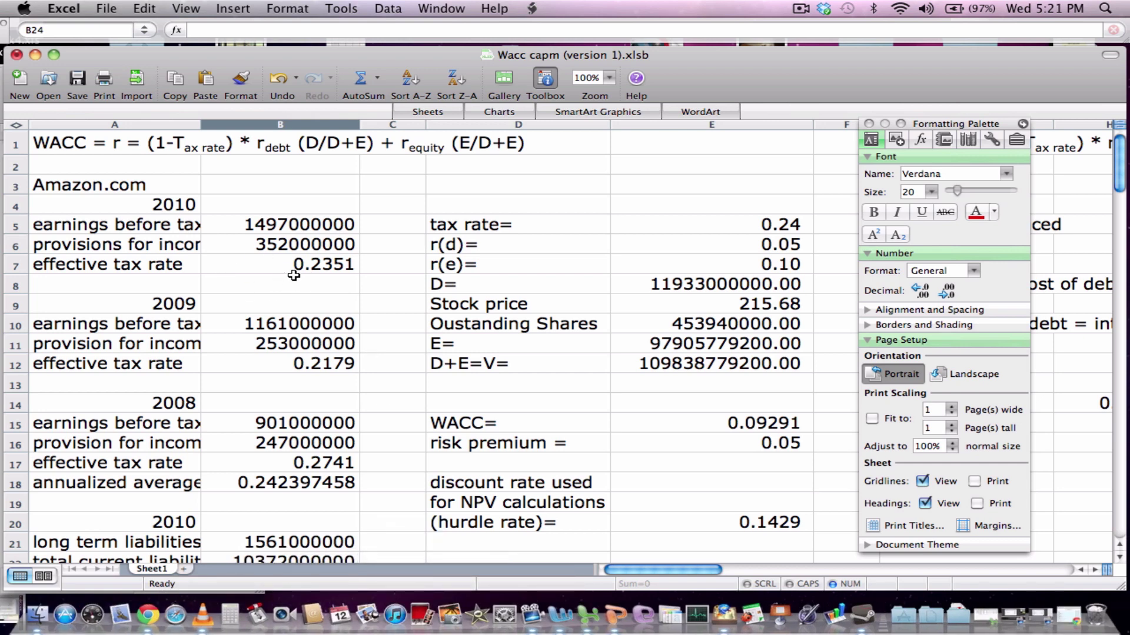
Inspect the formula behind Amazon's 2010 effective tax rate in cell B7
left_click(323, 266)
double_click(322, 266)
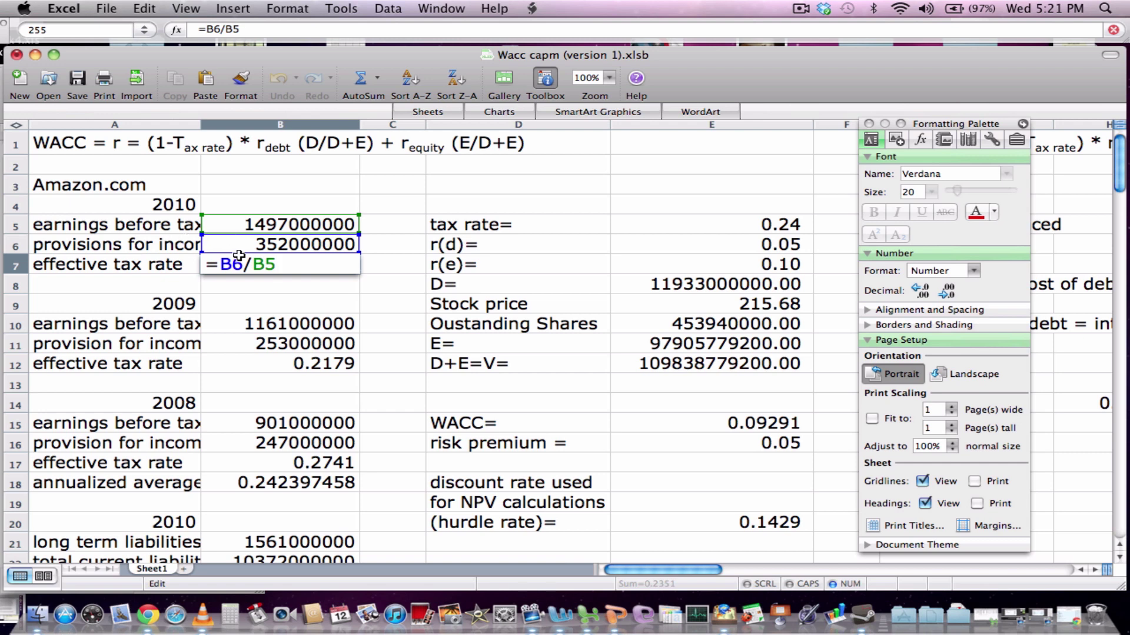
key("Return")
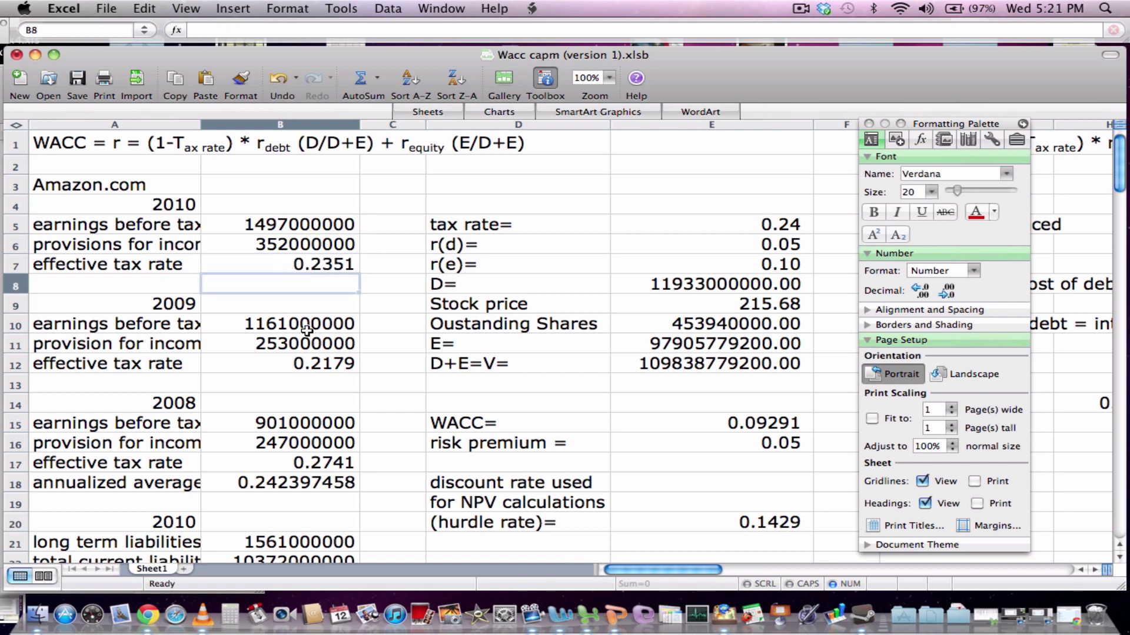
Inspect the formula that averages the three yearly effective tax rates in cell B18
scroll(307, 330, "down", 1)
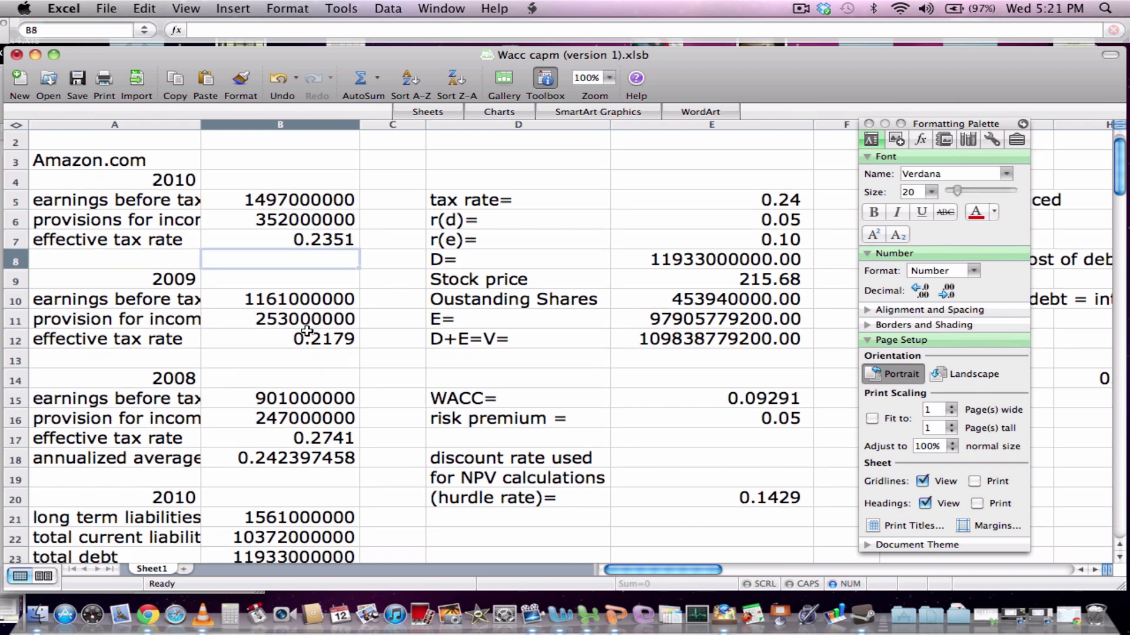
left_click(282, 467)
key("Down")
key("Down")
double_click(285, 461)
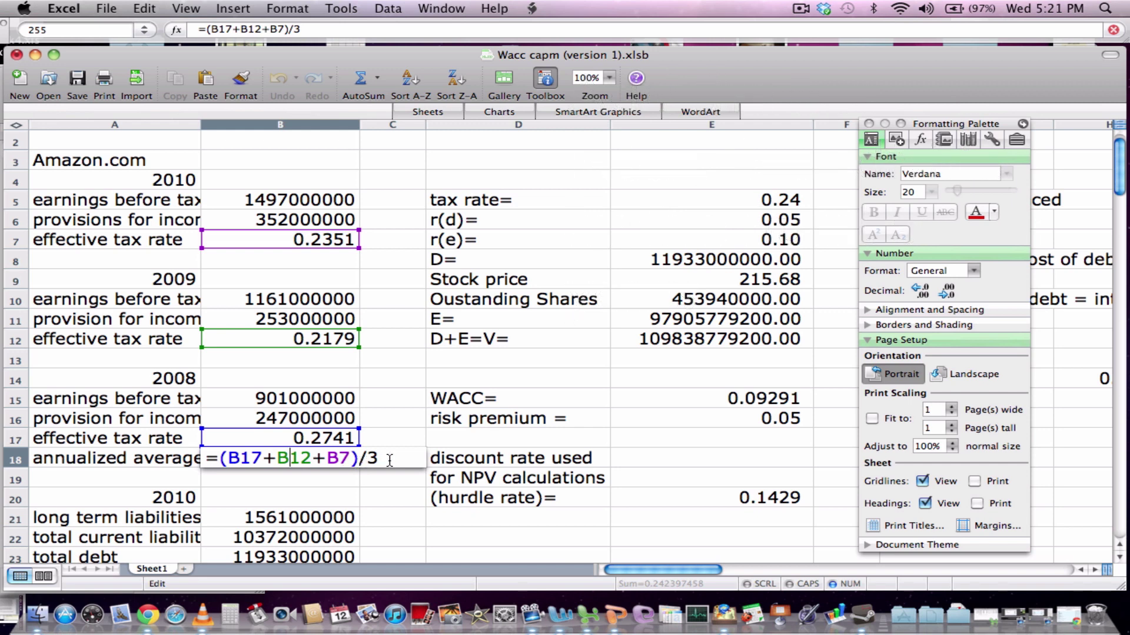
key("Return")
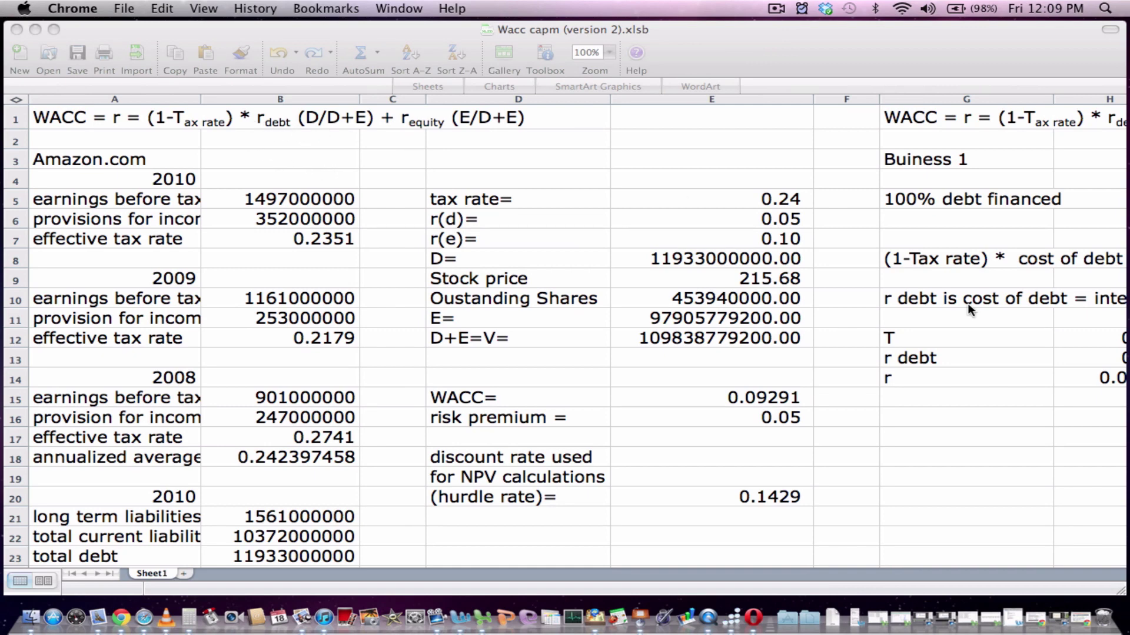
Switch to Chrome and check Amazon's S&P issuer credit rating and the corporate bond yields on the composite bond rates page
left_click(1081, 616)
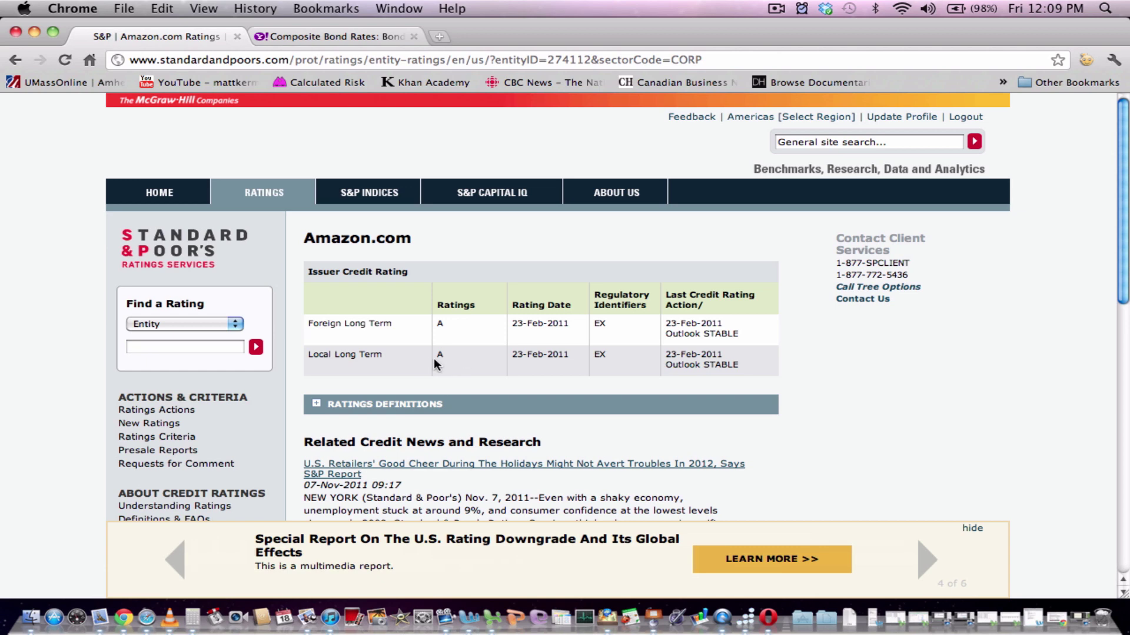
left_click(355, 35)
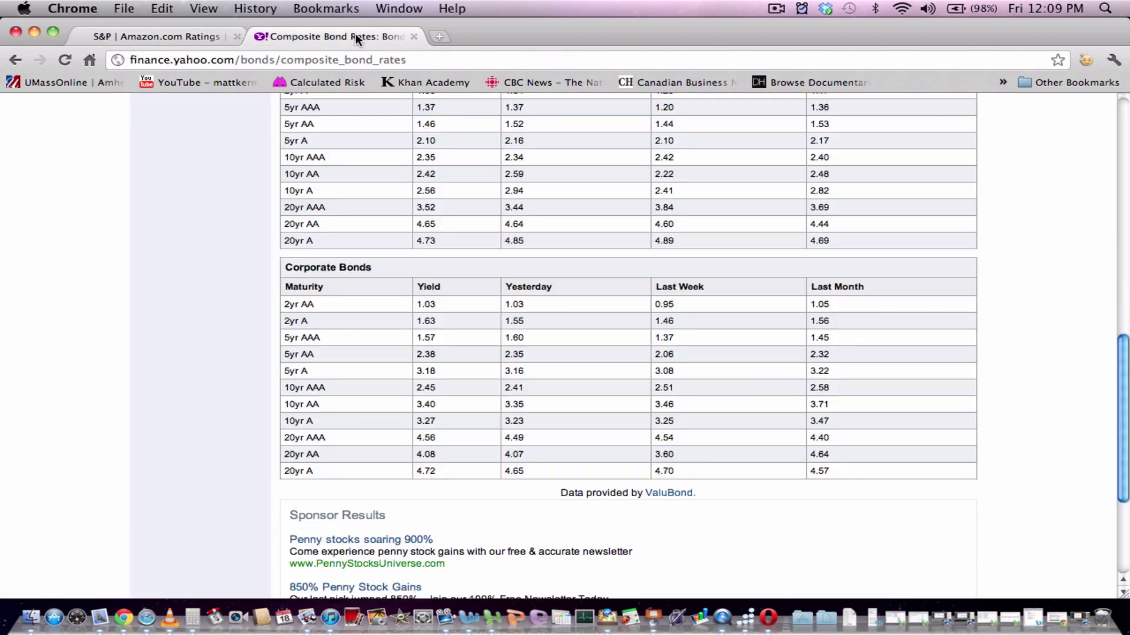
scroll(246, 214, "up", 4)
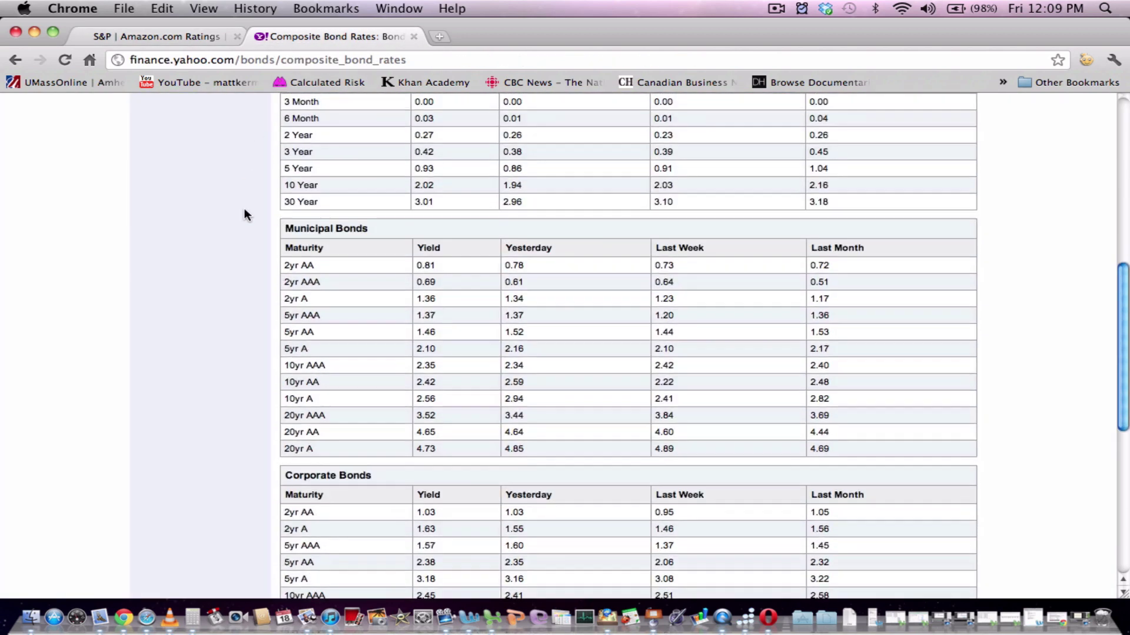
scroll(244, 209, "down", 4)
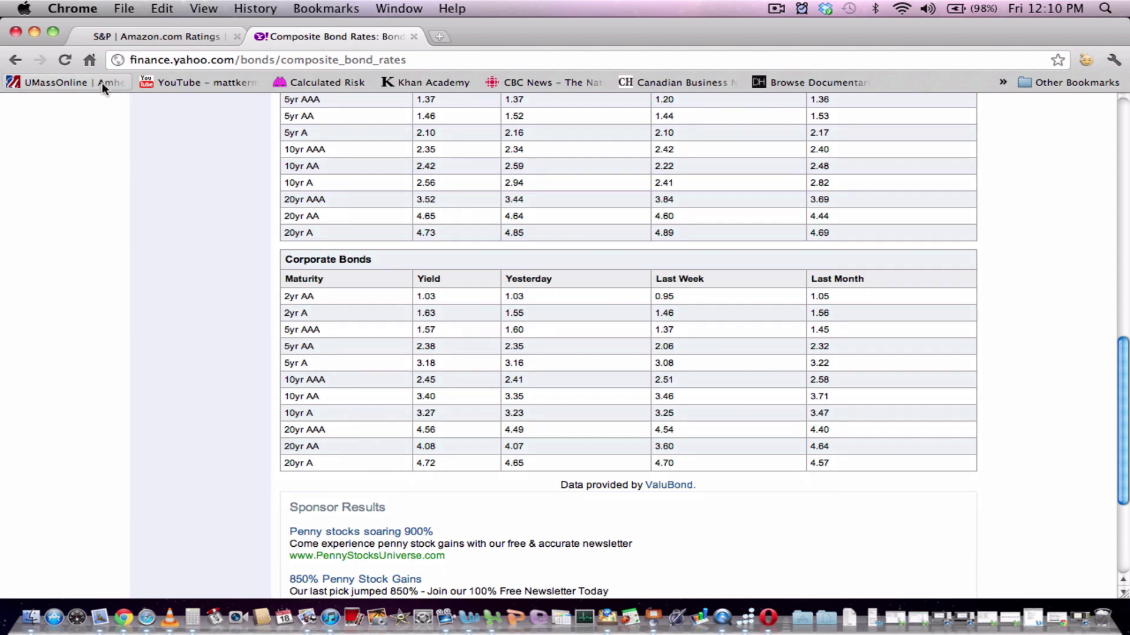
left_click(35, 32)
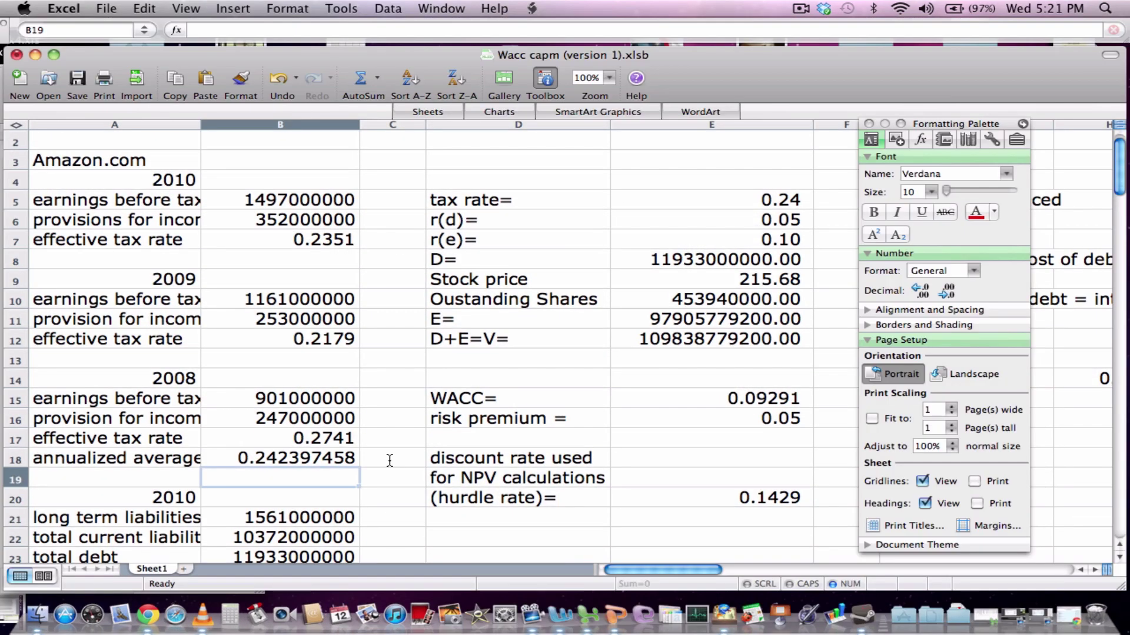
Inspect the total debt formula in cell B23, which combines long-term and current liabilities
scroll(384, 220, "up", 1)
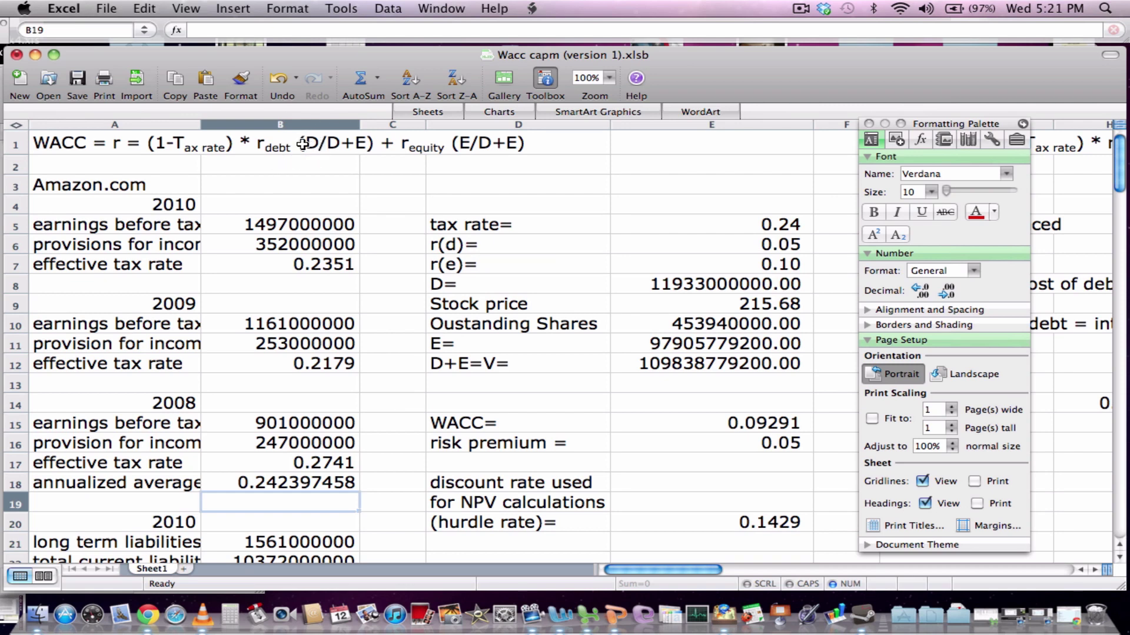
scroll(314, 159, "down", 3)
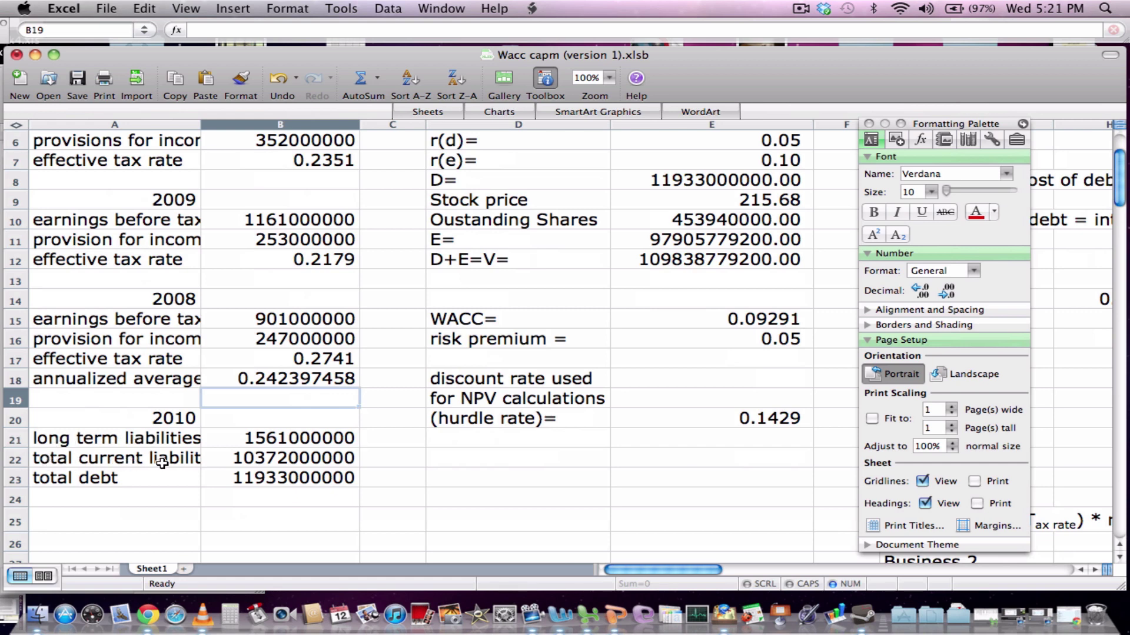
left_click(266, 479)
double_click(266, 480)
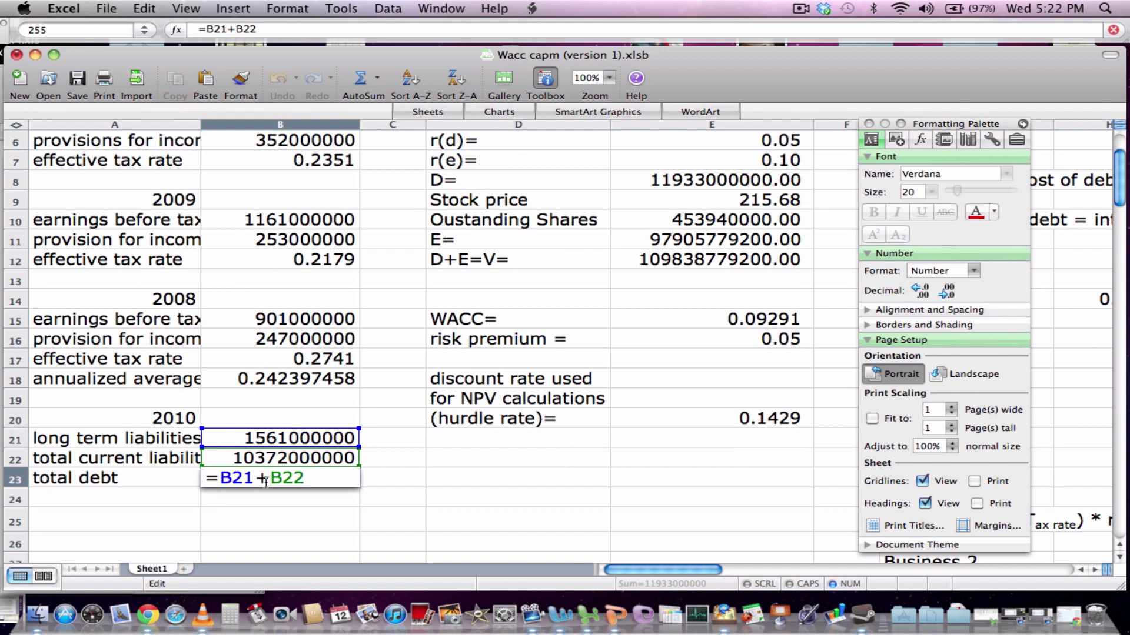
key("Return")
Inspect the formulas for equity value in E11 and for D+E=V in E12
scroll(266, 482, "up", 5)
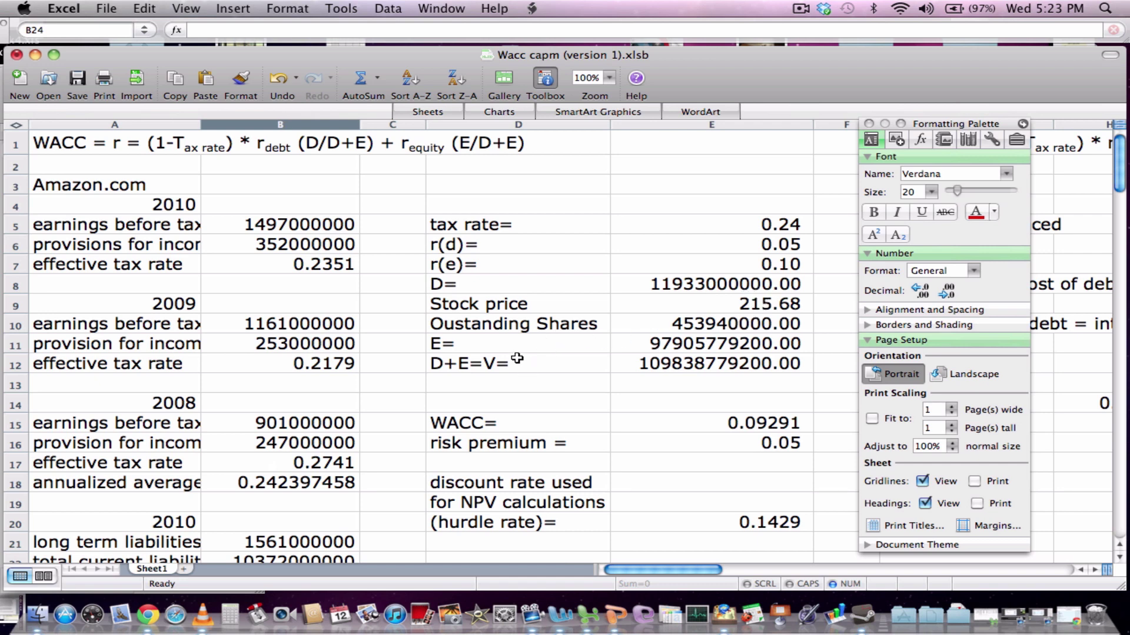
double_click(681, 344)
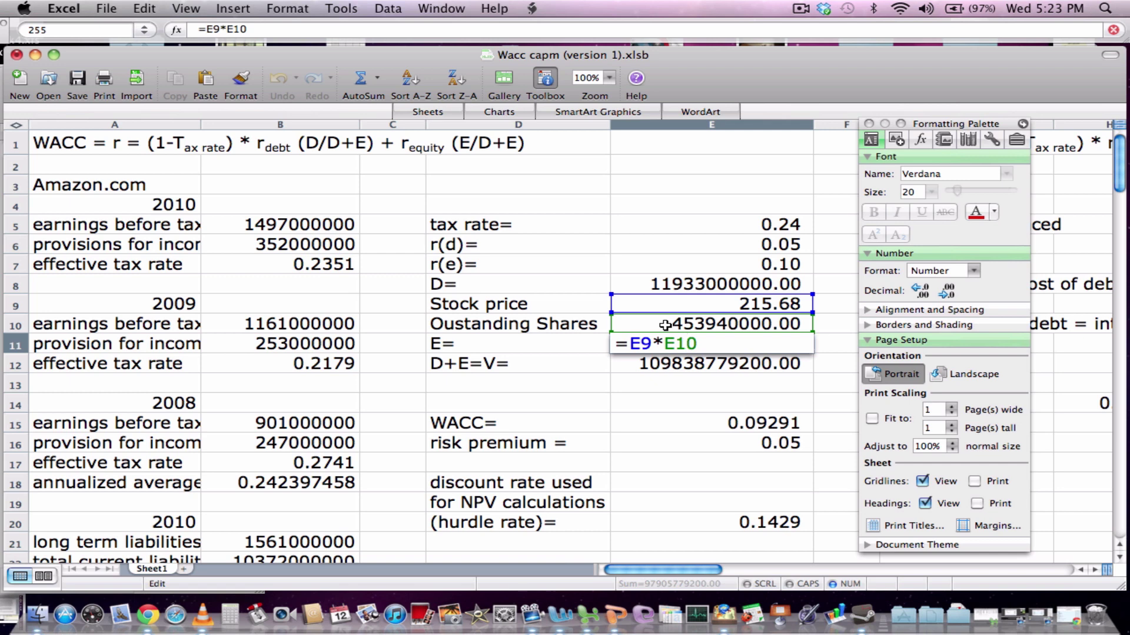
key("Return")
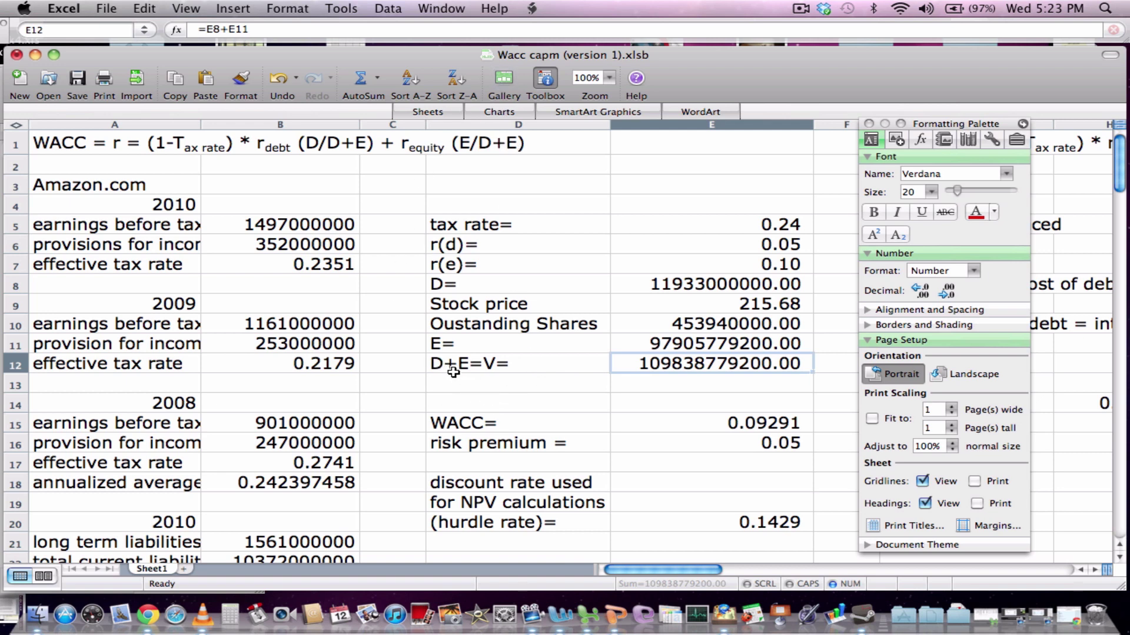
double_click(715, 369)
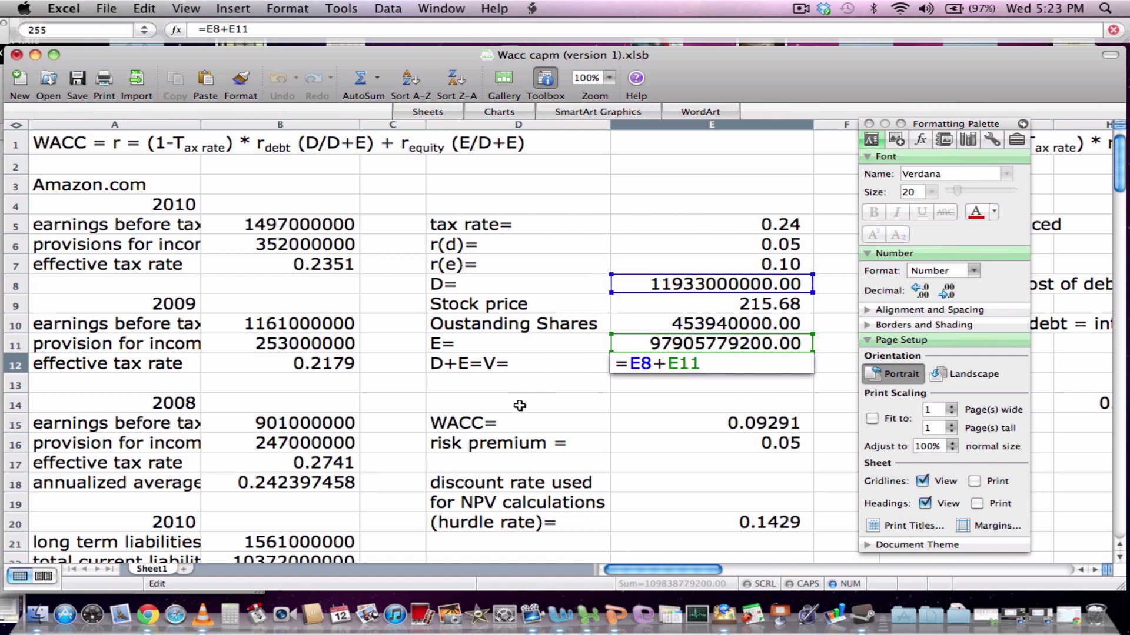
key("Return")
Clear the WACC formula in E15 and enter its after-tax debt part as =(1-E5)*E6*(E8/E12)
double_click(747, 430)
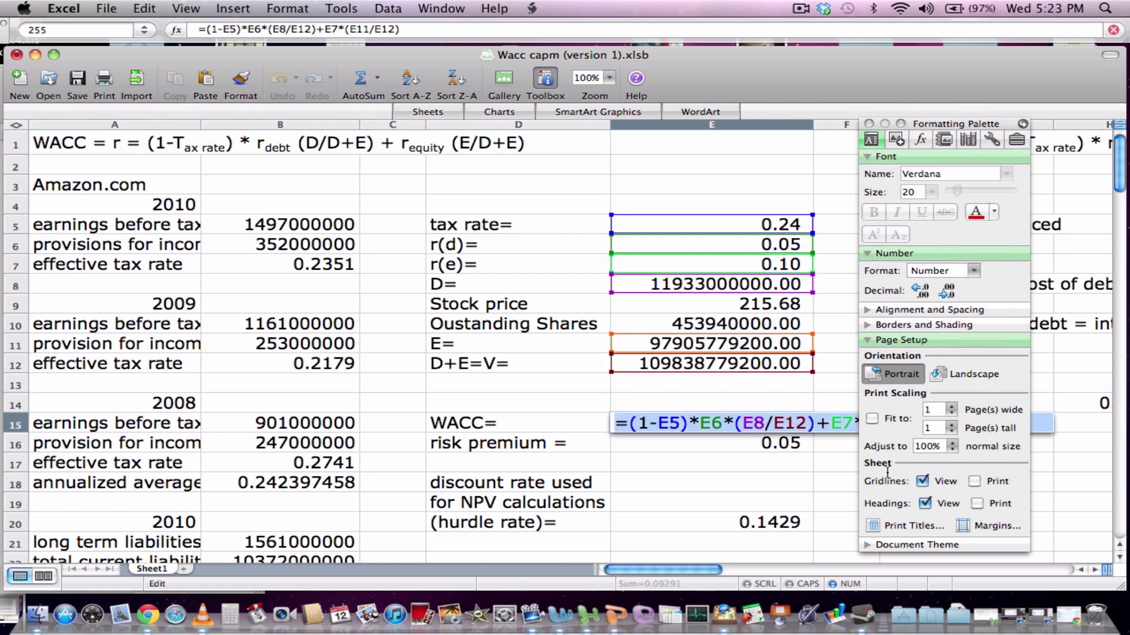
key("Escape")
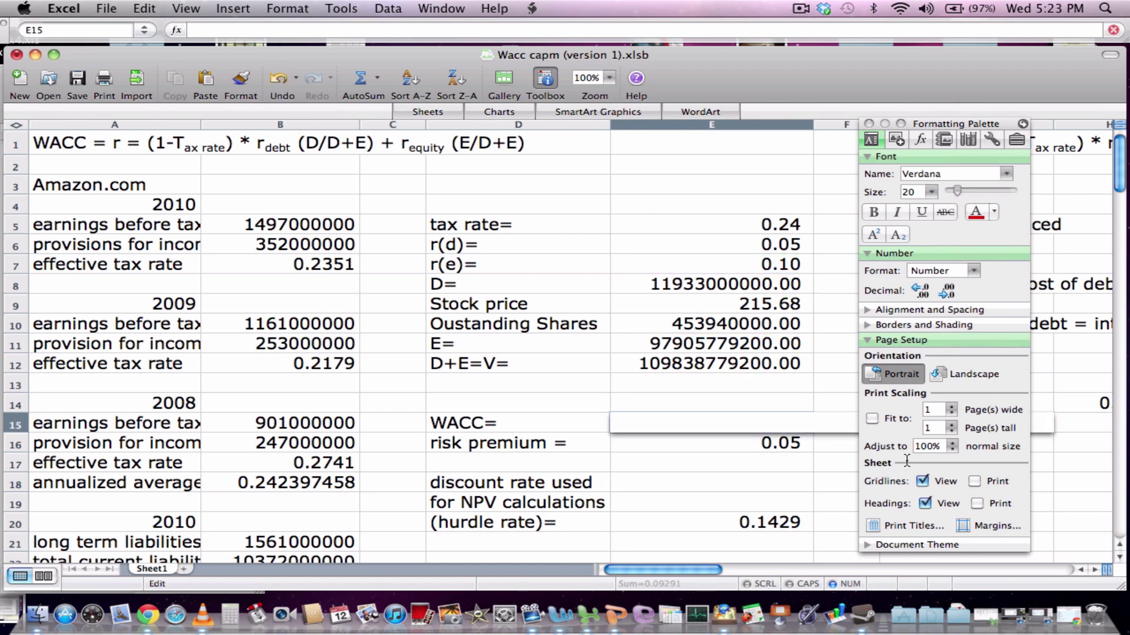
left_click(820, 445)
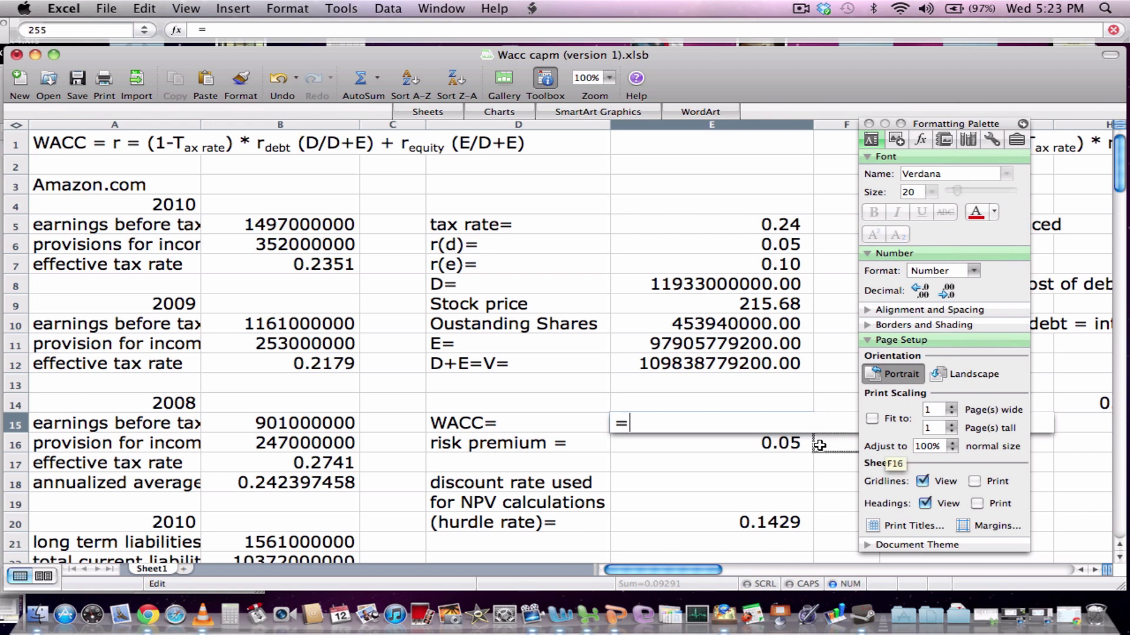
type("1-")
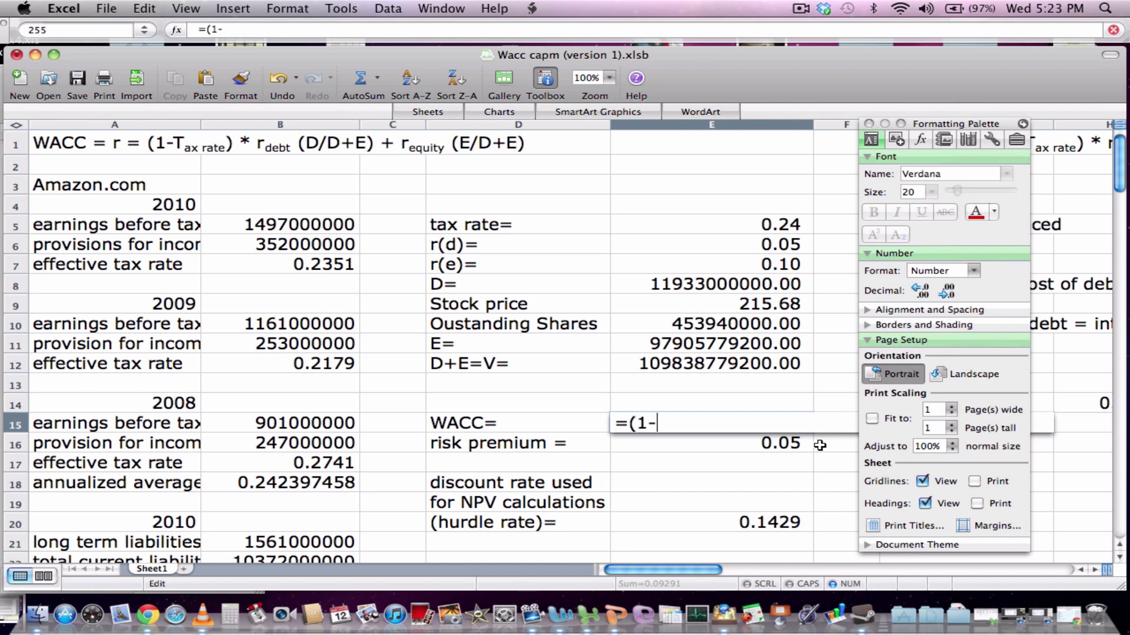
left_click(792, 230)
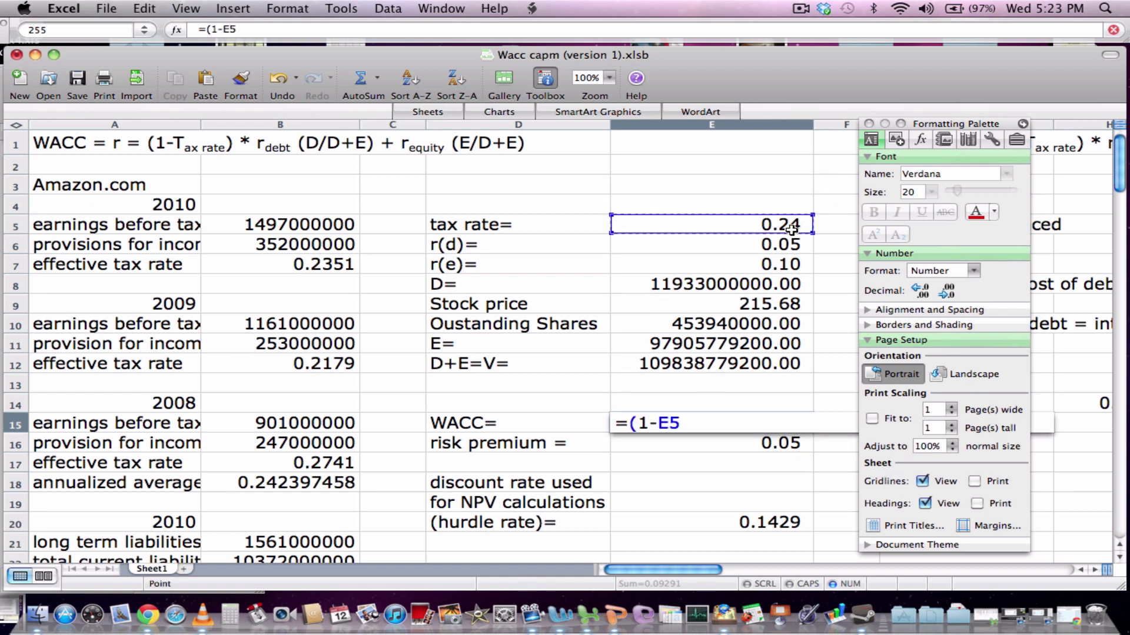
type(")*")
left_click(786, 247)
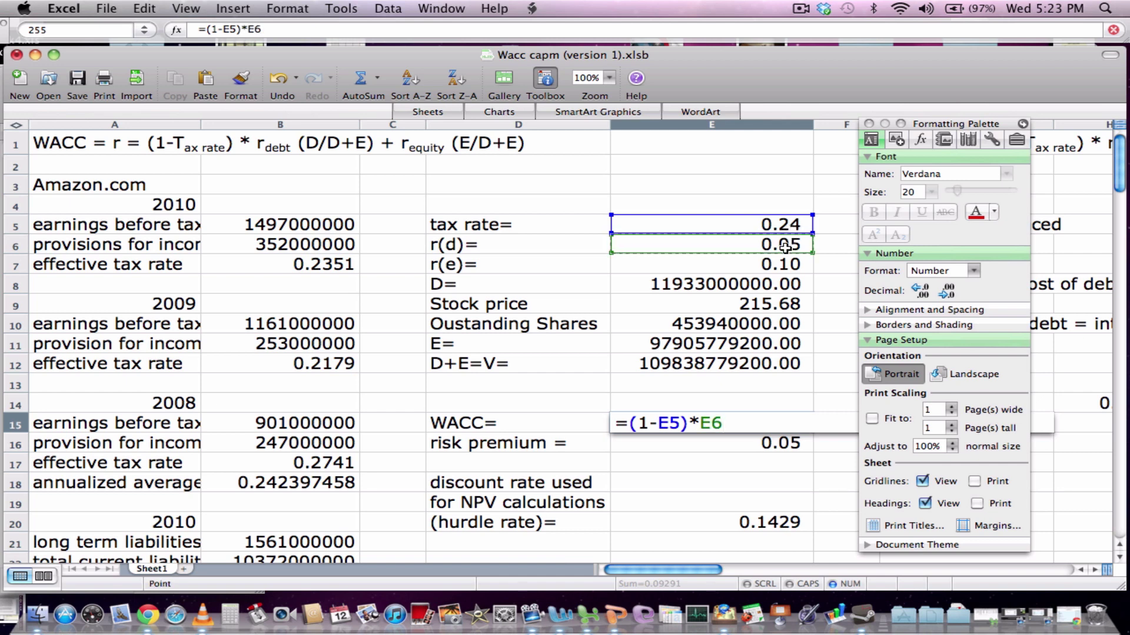
type("*")
left_click(719, 283)
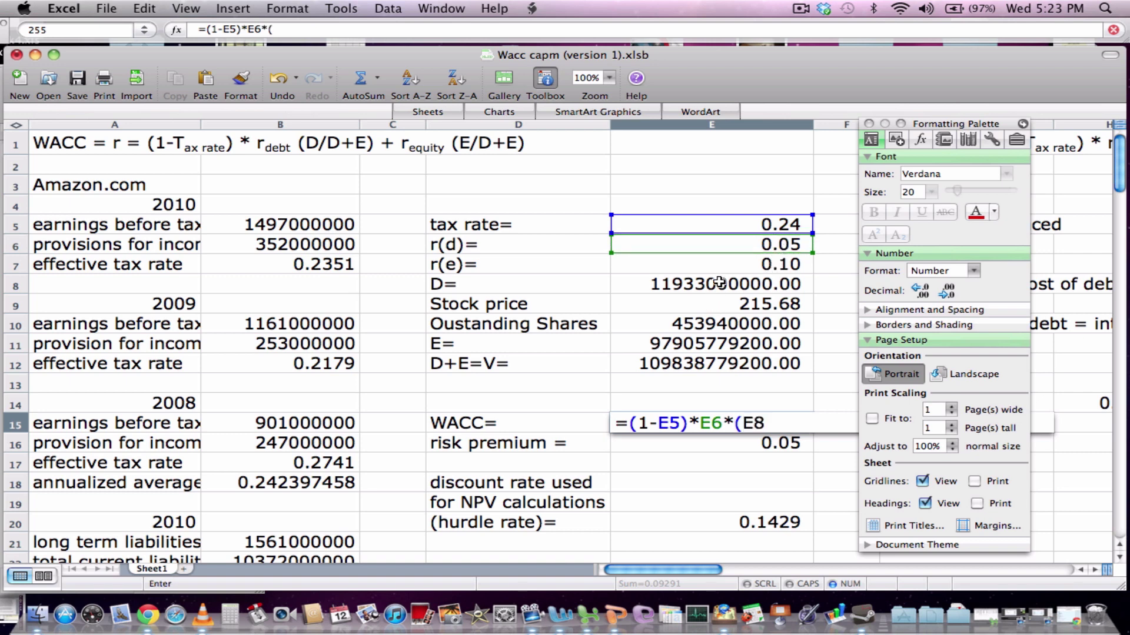
type("/")
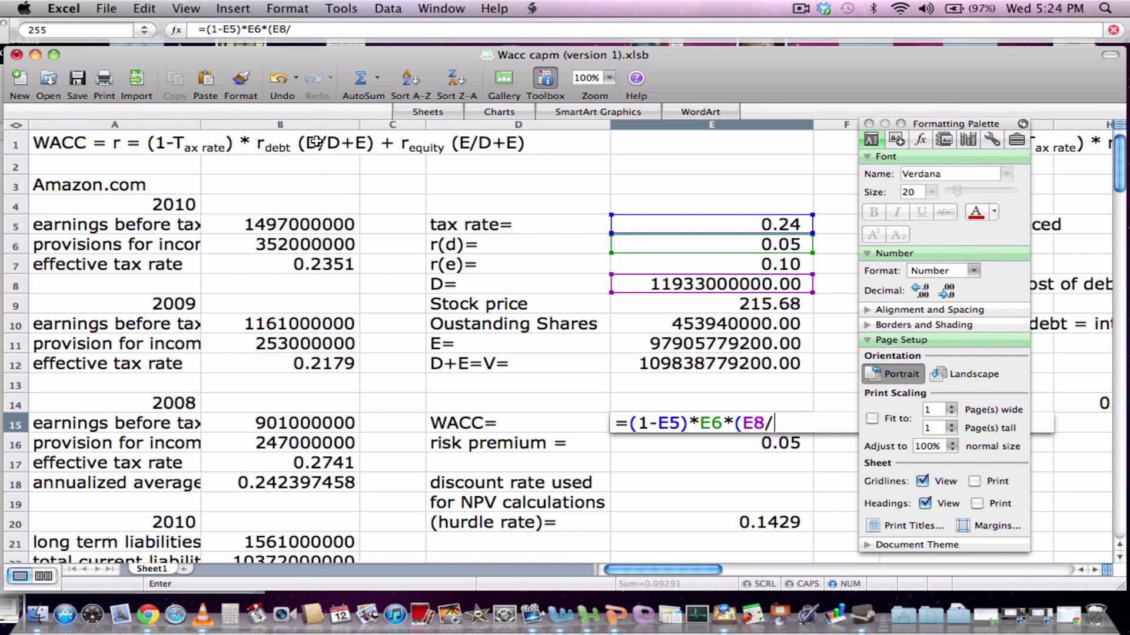
left_click(684, 368)
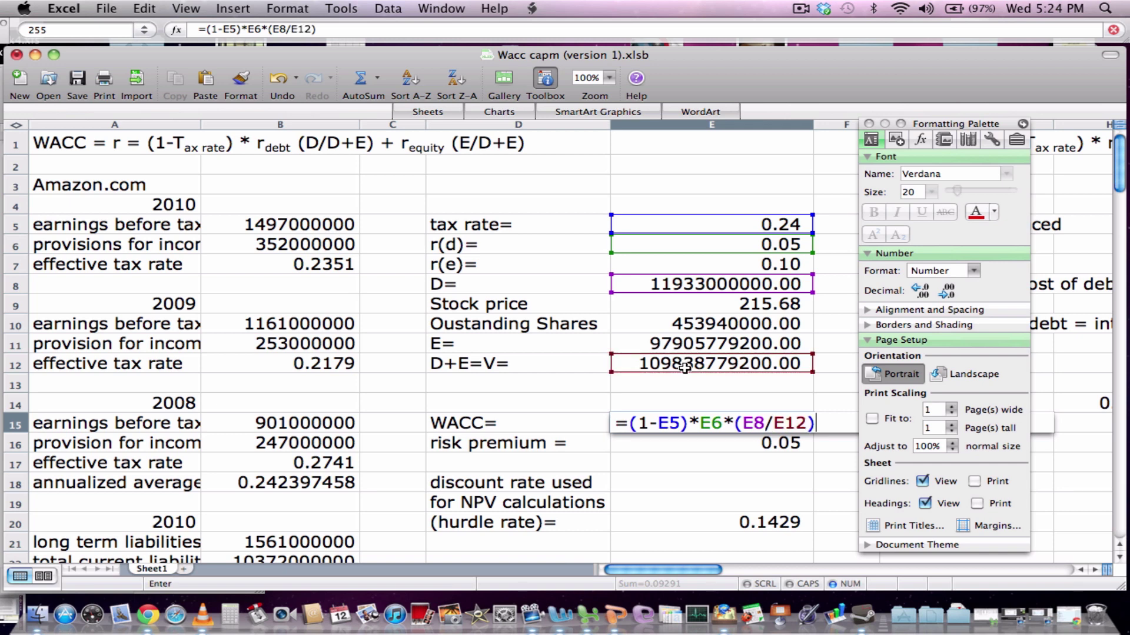
Complete the WACC formula in E15 with the equity part +E7*(E11/E12), moving the Formatting Palette off the formula
left_click(662, 269)
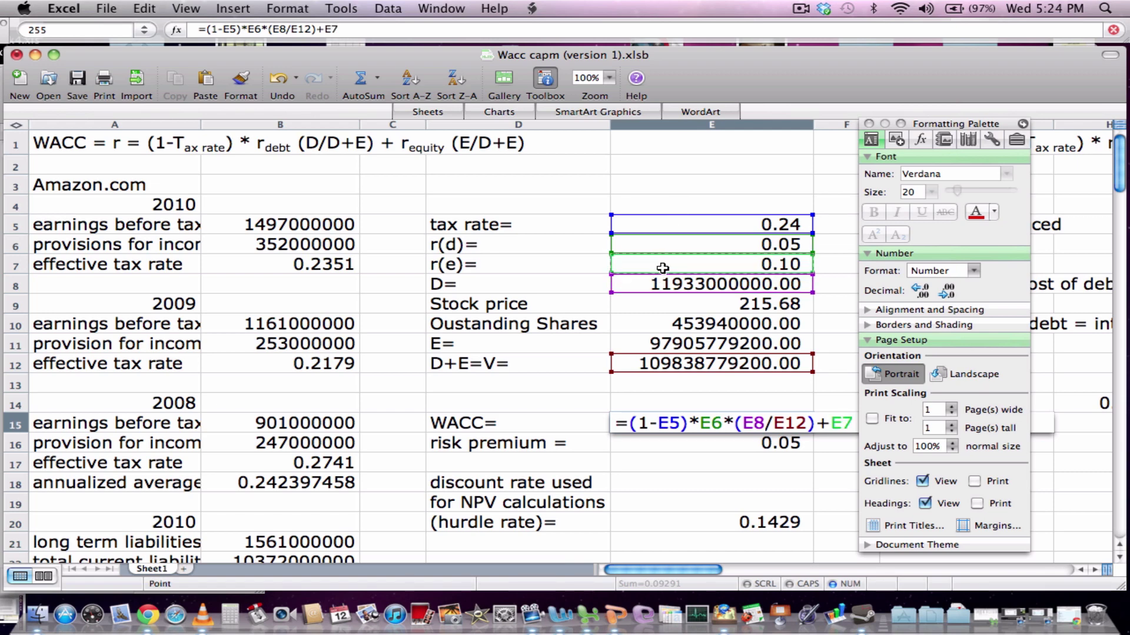
left_click_drag(936, 127, 266, 163)
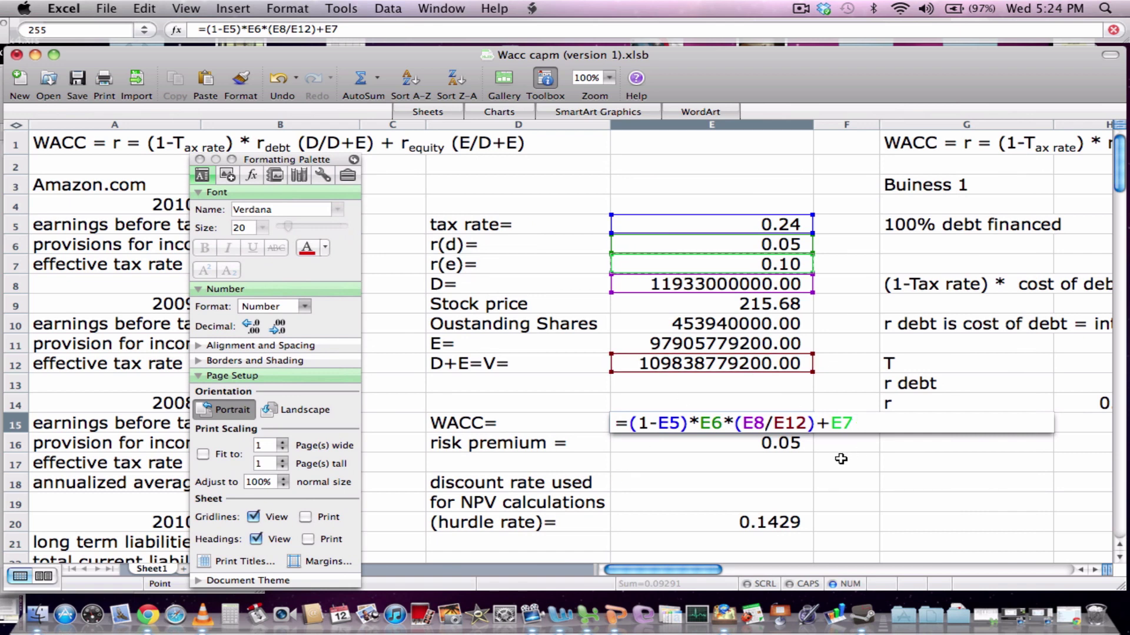
type("*")
left_click(654, 343)
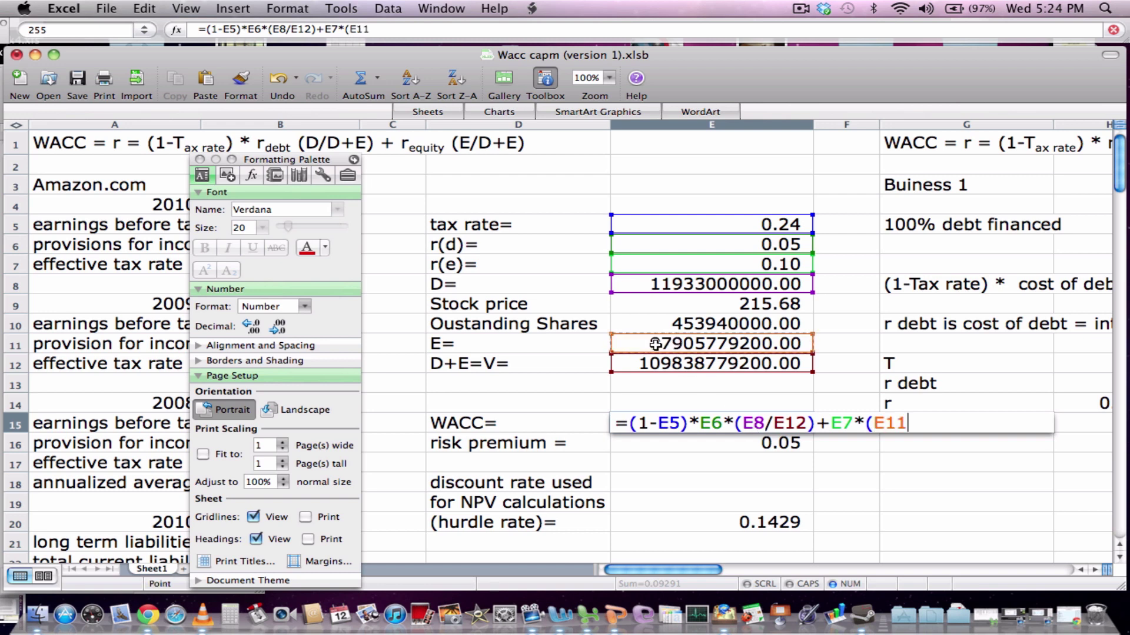
type("/")
left_click(672, 369)
type(")")
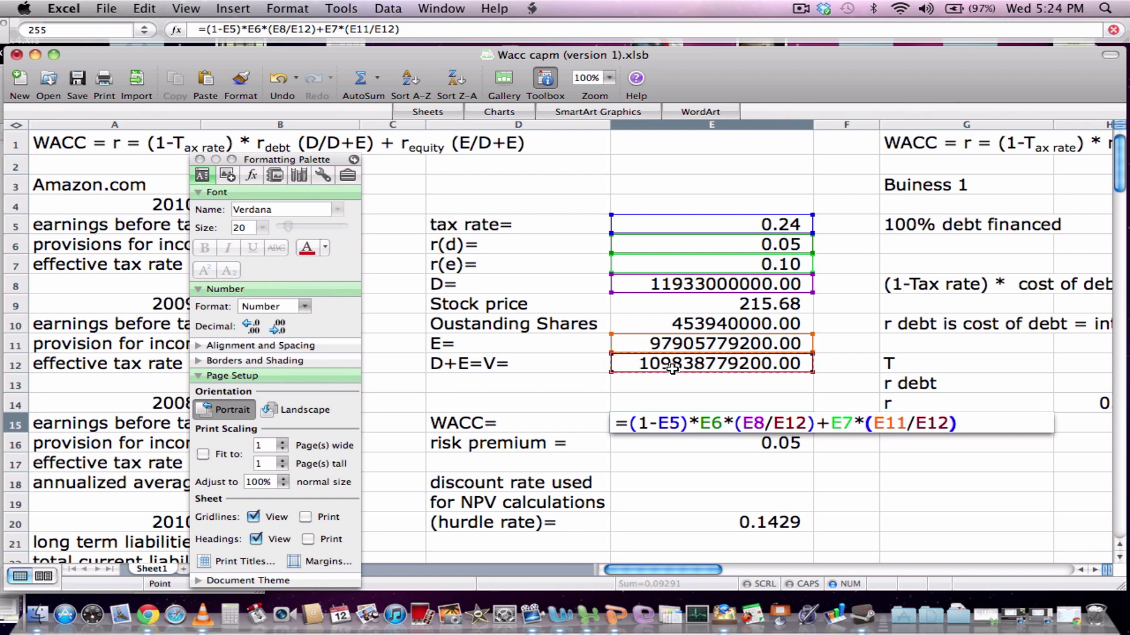
key("Return")
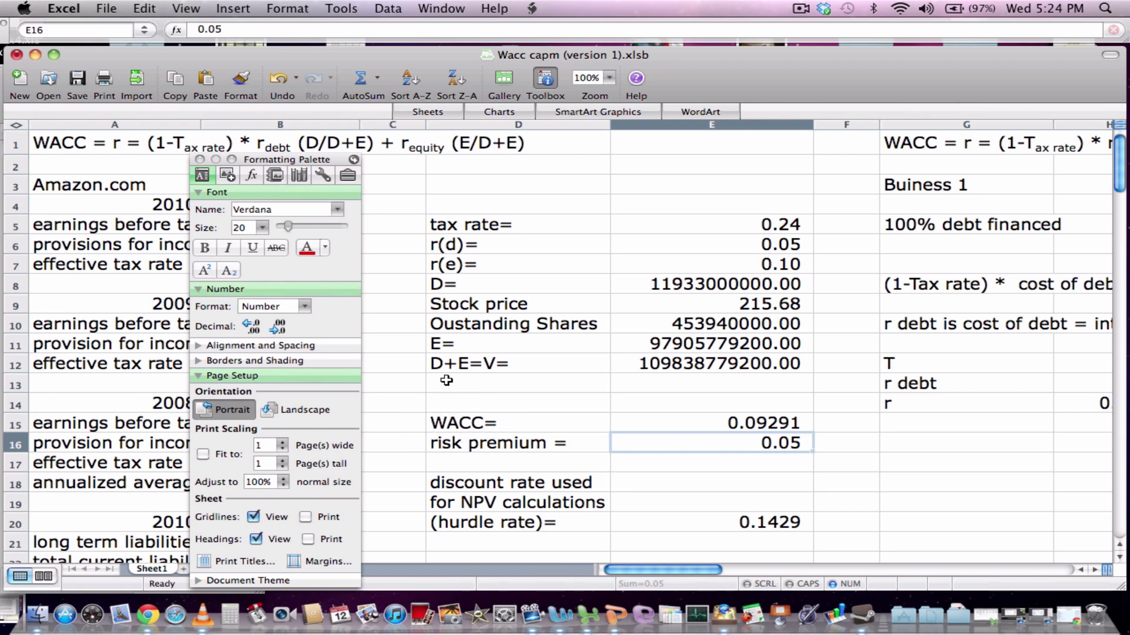
Shift the Formatting Palette lower and set the risk premium in E16 to 0.03
left_click_drag(279, 155, 346, 248)
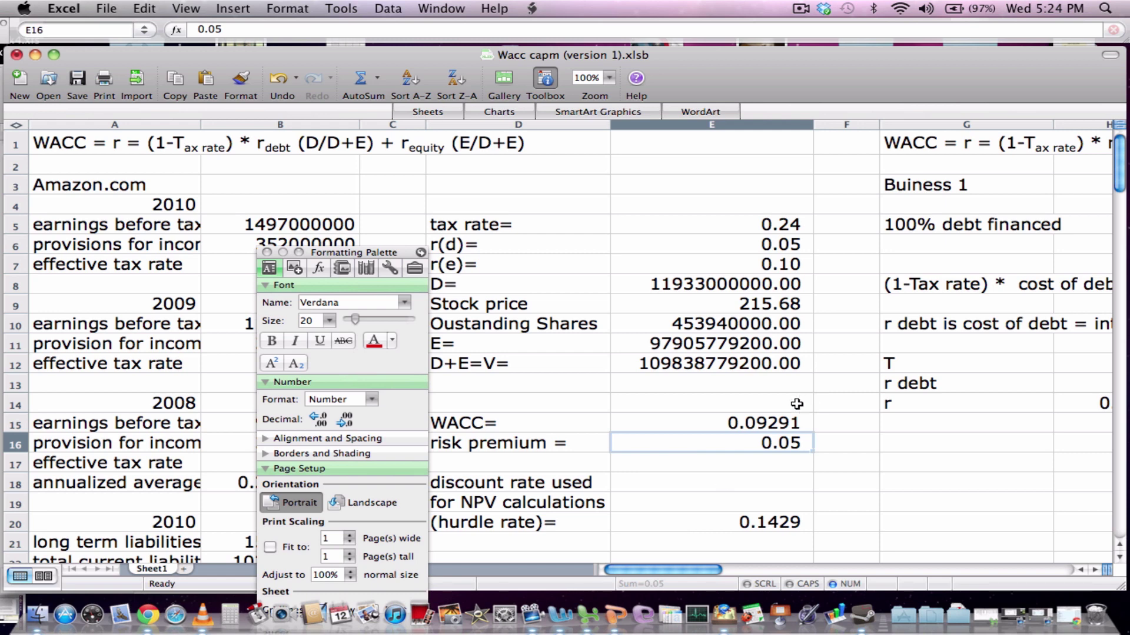
double_click(811, 441)
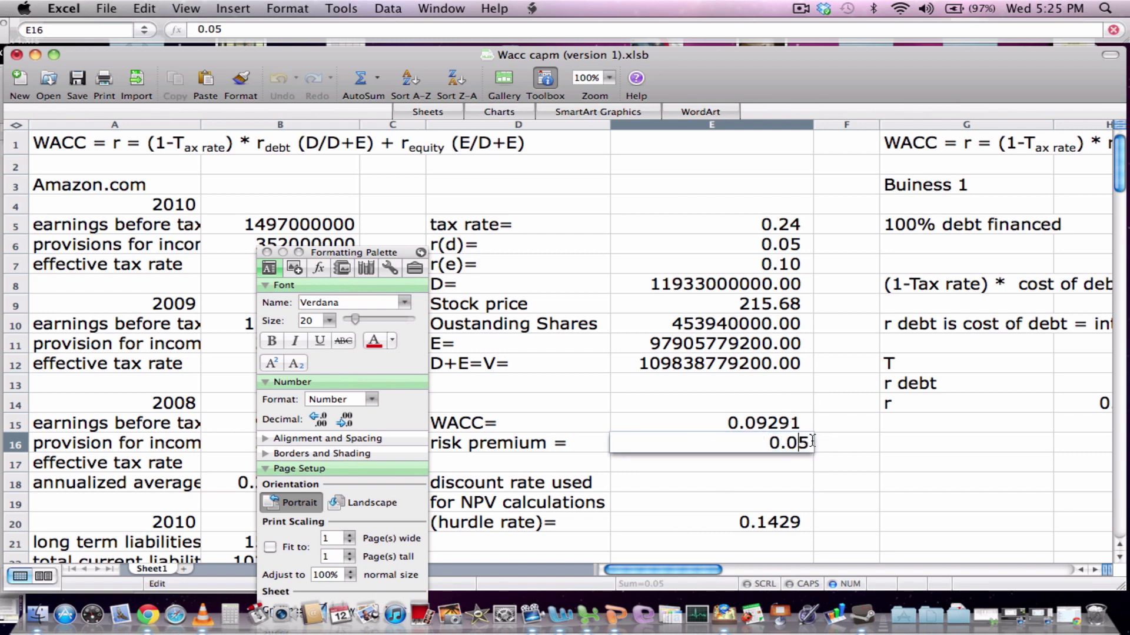
key("BackSpace")
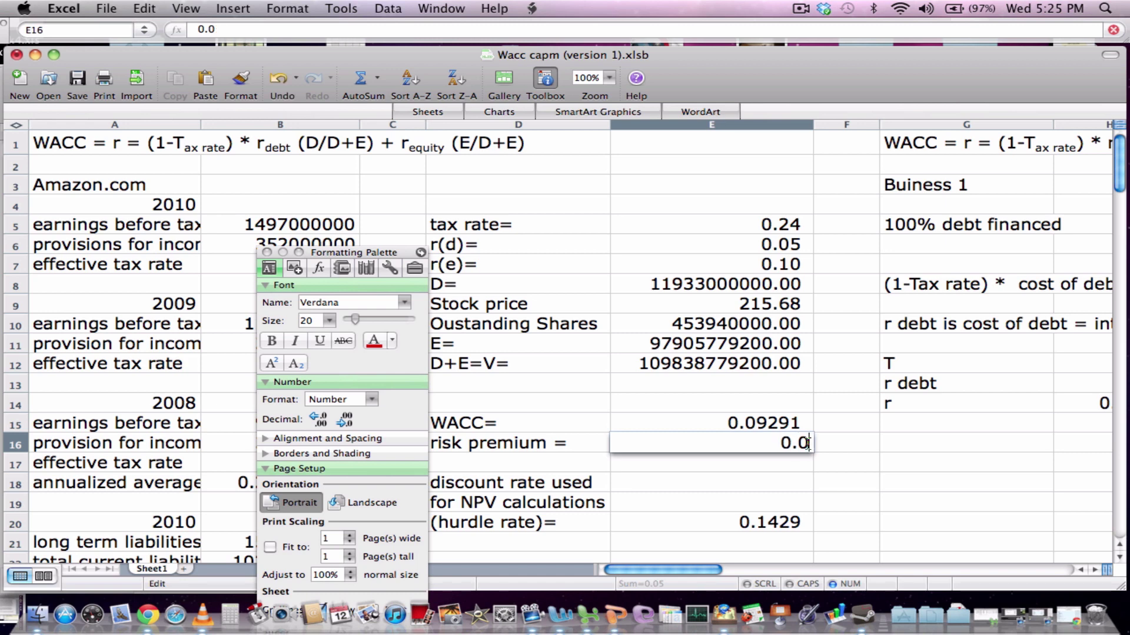
type("3")
key("Return")
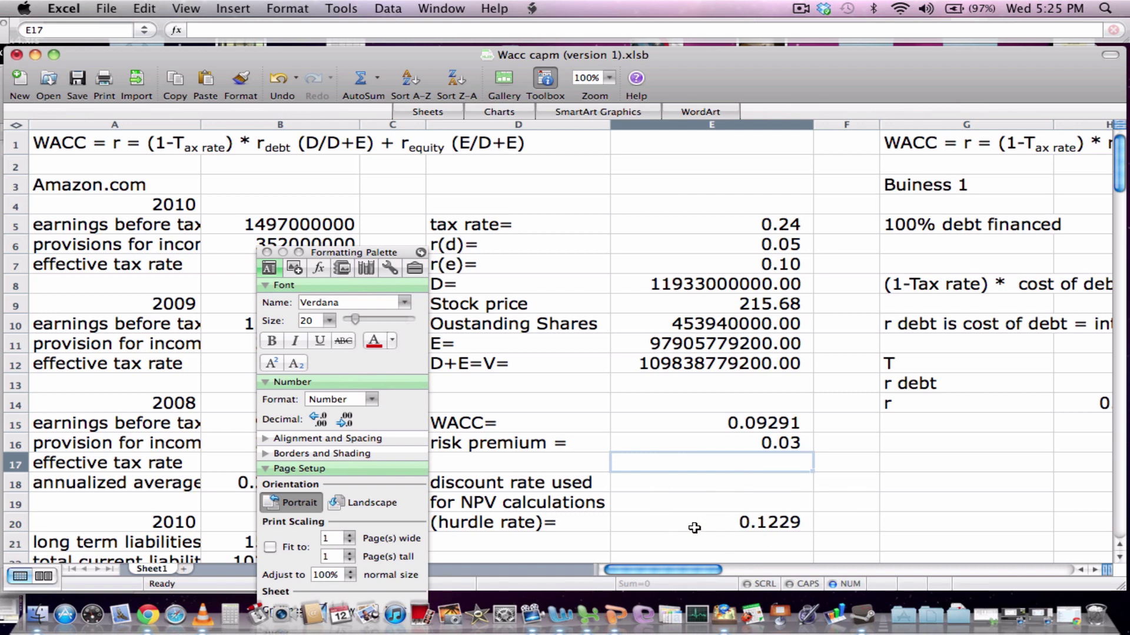
Move the Formatting Palette off the Amazon tax figures to the area over columns G and H
left_click_drag(391, 253, 303, 230)
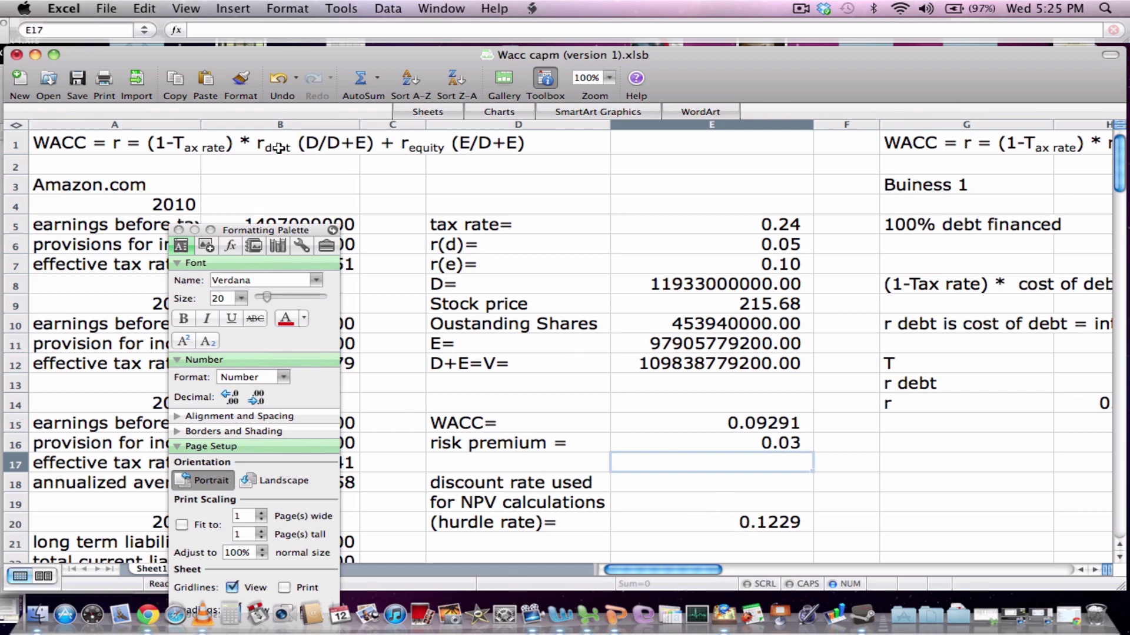
left_click_drag(266, 231, 973, 144)
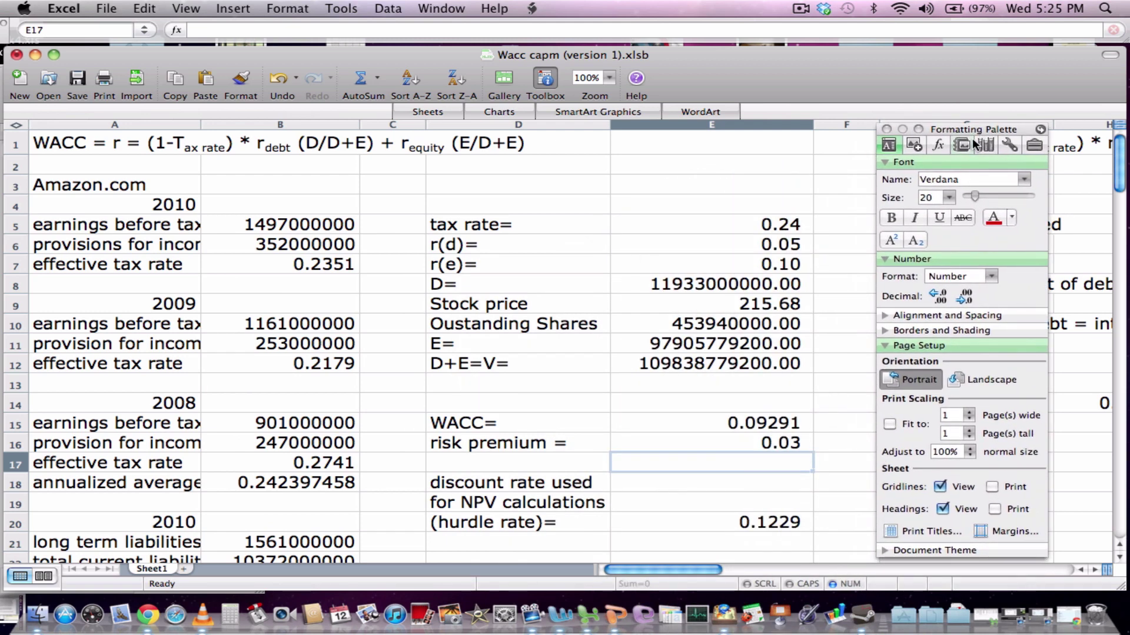